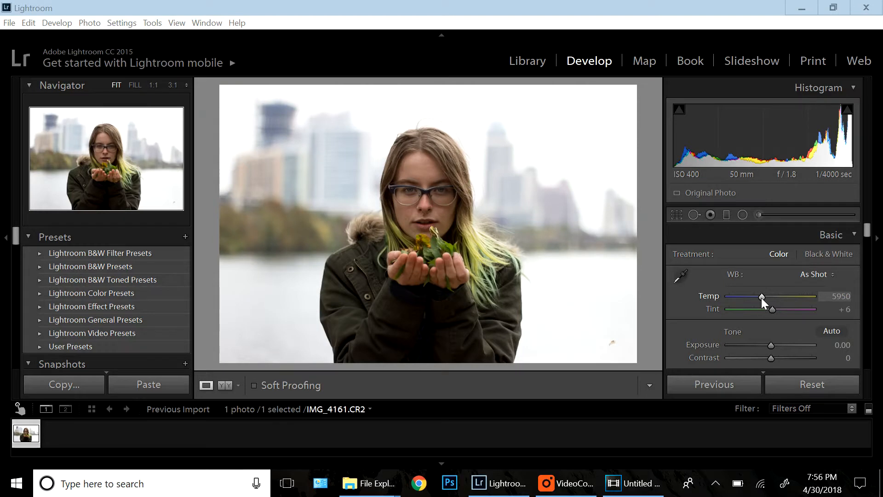
Step: Lower the white balance temperature to 4923
click(760, 297)
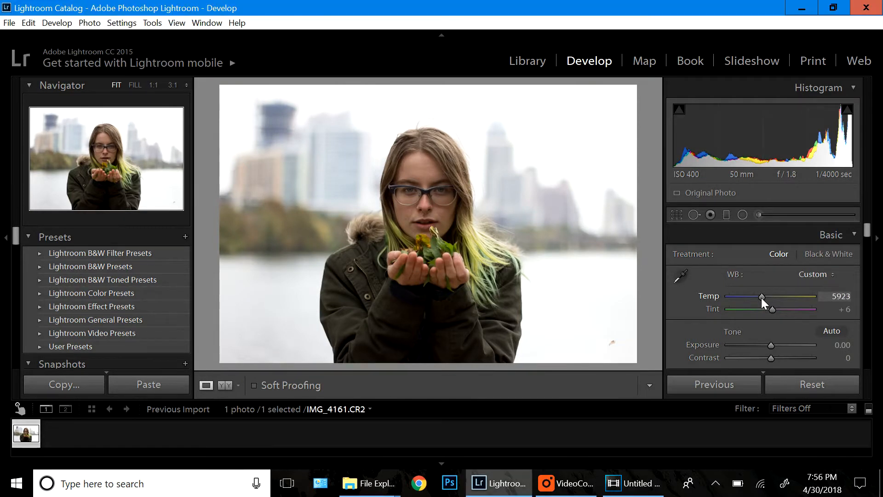
key(shift+Down)
key(shift+Down)
key(shift+Down)
key(shift+Down)
key(shift+Down)
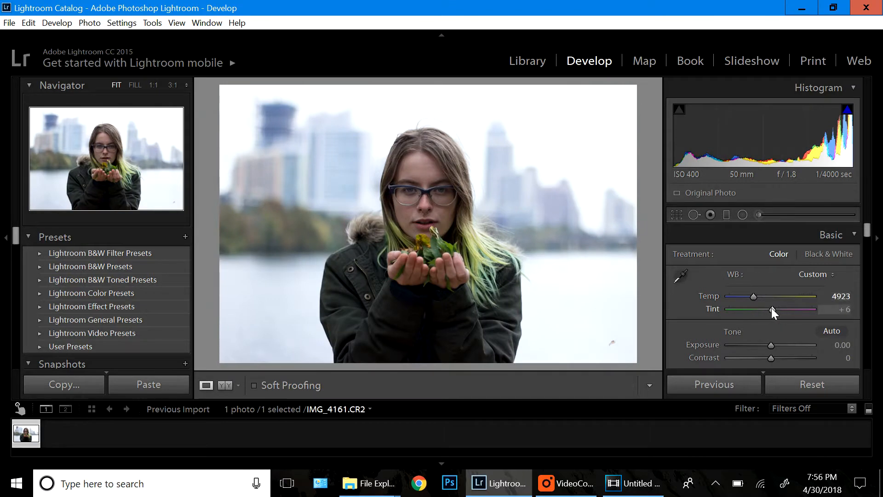
Step: Raise the white balance tint to +31
key(shift+Up)
key(shift+Up)
key(shift+Up)
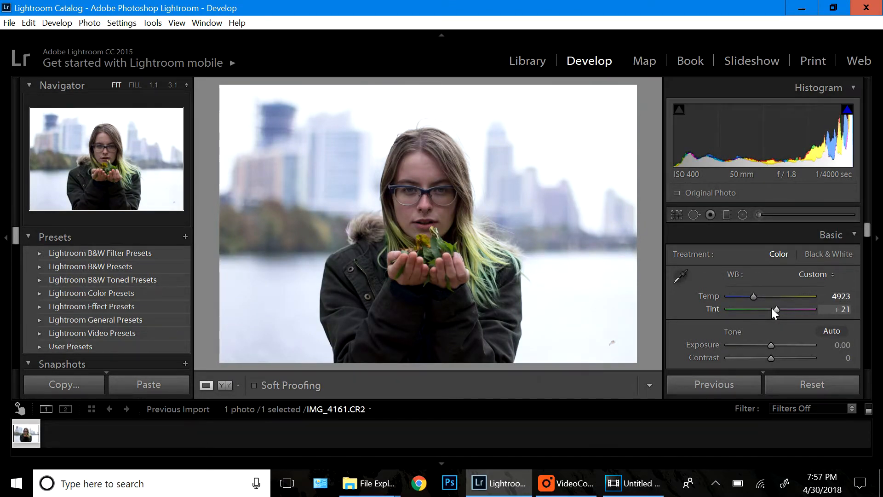
key(shift+Up)
key(shift+Up)
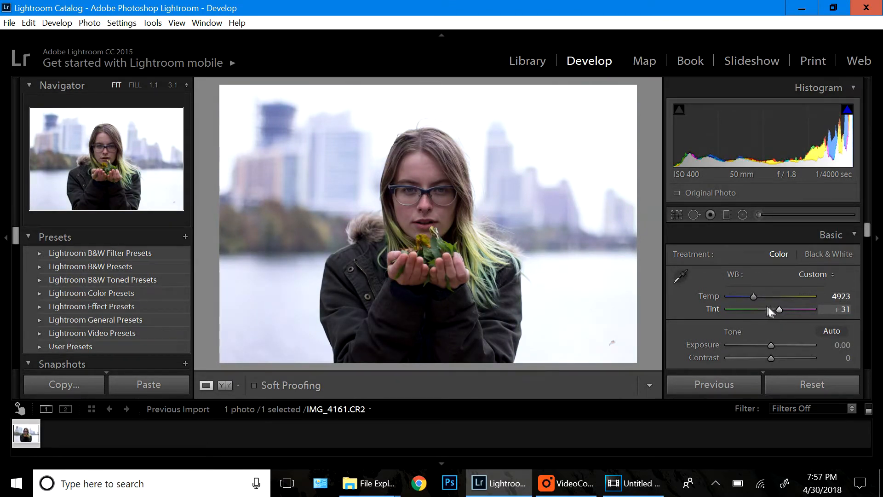
Step: Set the white balance temperature to 5178
key(shift+Up)
key(shift+Up)
key(shift+Up)
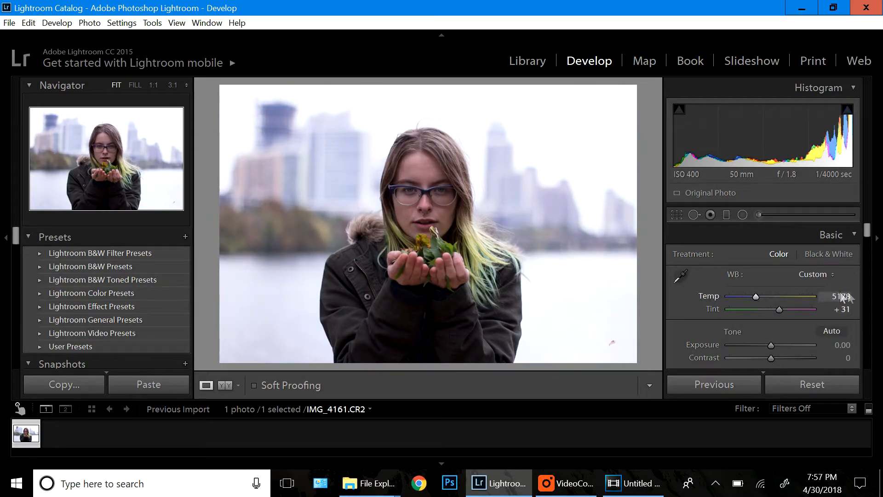
Step: Lower the photo's exposure to -0.50 in the basic tone adjustments
drag(867, 232, 867, 244)
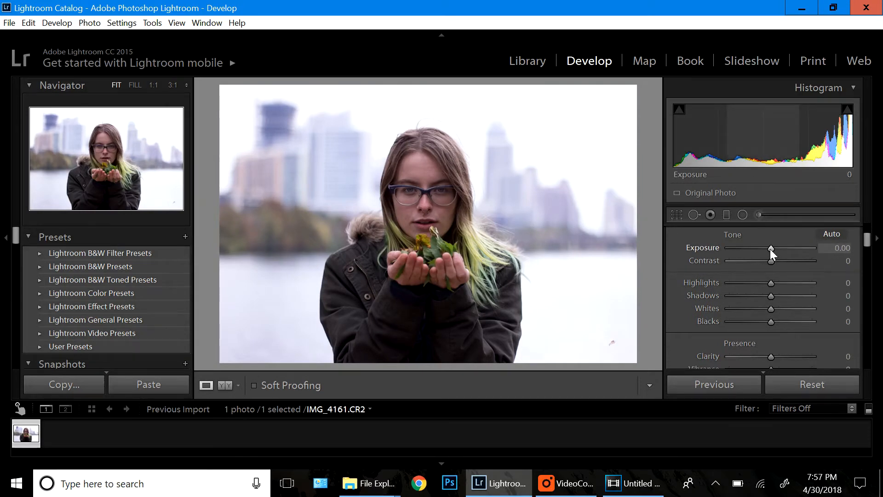
scroll(770, 249, down, 2)
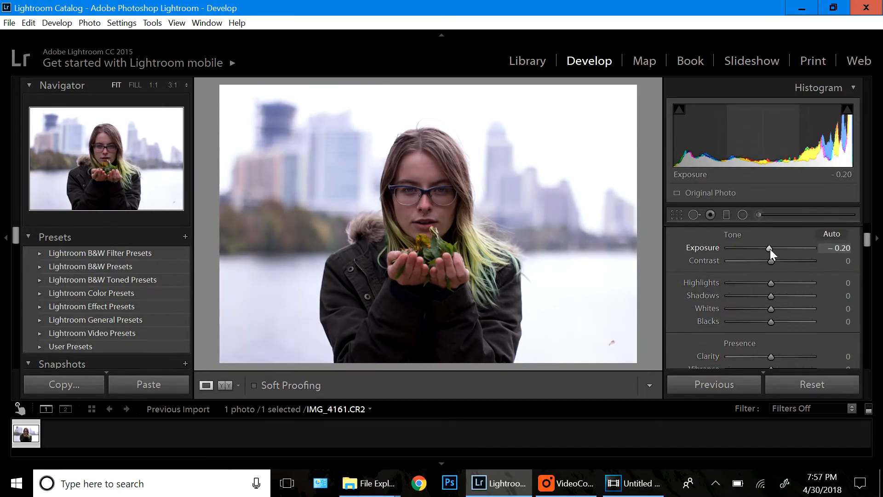
scroll(769, 249, down, 1)
scroll(770, 249, down, 1)
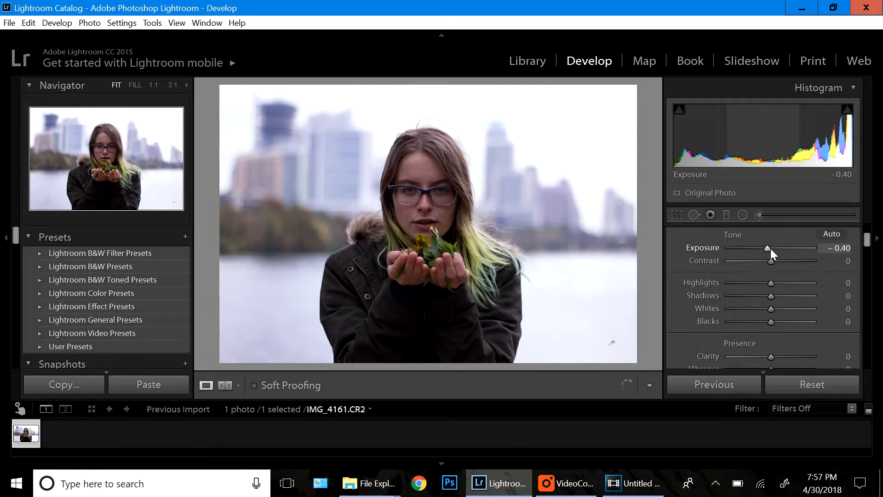
scroll(770, 249, down, 1)
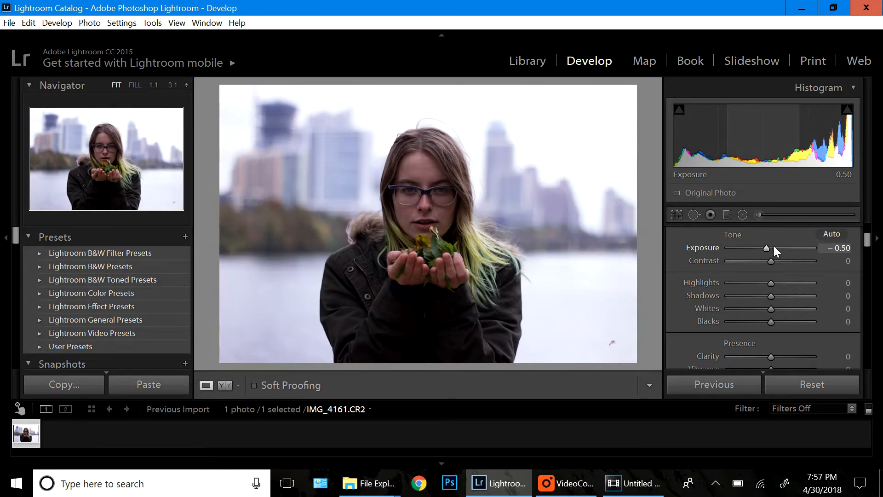
Step: Raise the shadows to +67 and the clarity to +65
drag(770, 295, 798, 295)
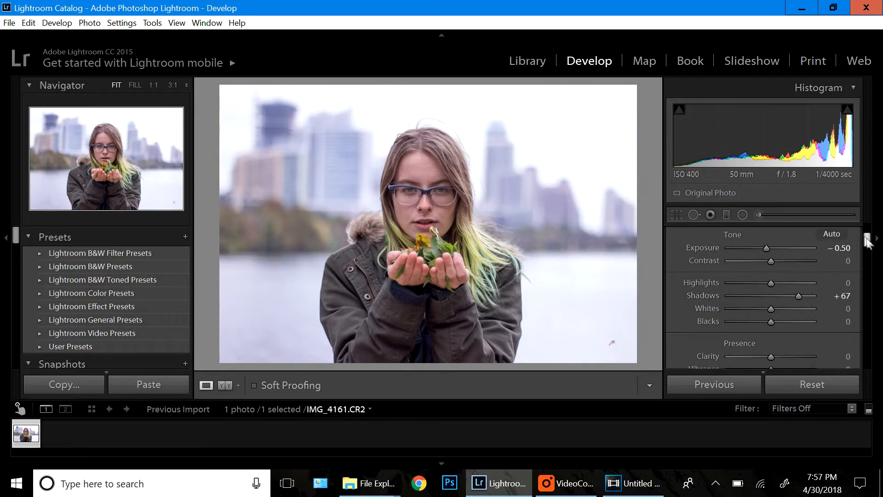
drag(866, 240, 868, 251)
drag(771, 288, 798, 286)
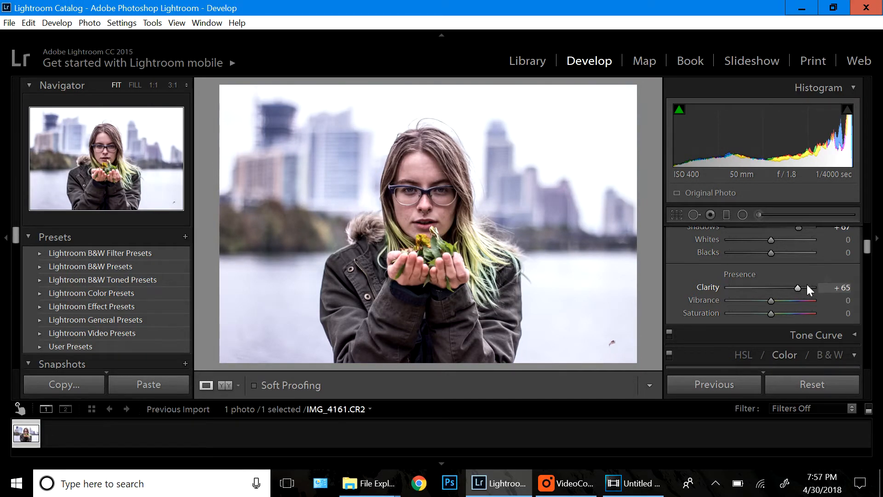
Step: Set the noise reduction luminance, luminance detail and luminance contrast all to 100
drag(867, 244, 866, 333)
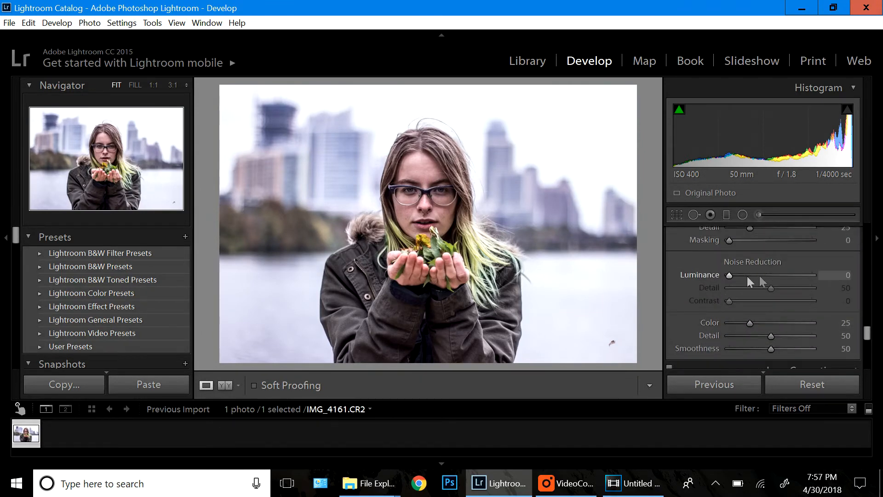
drag(804, 275, 825, 303)
click(805, 300)
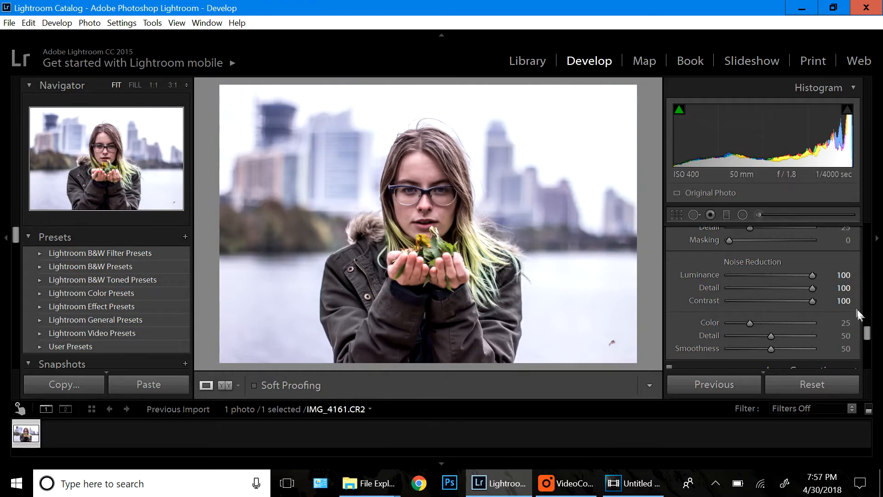
Step: Raise the photo's vibrance to +65 in the presence adjustments
drag(868, 332, 871, 251)
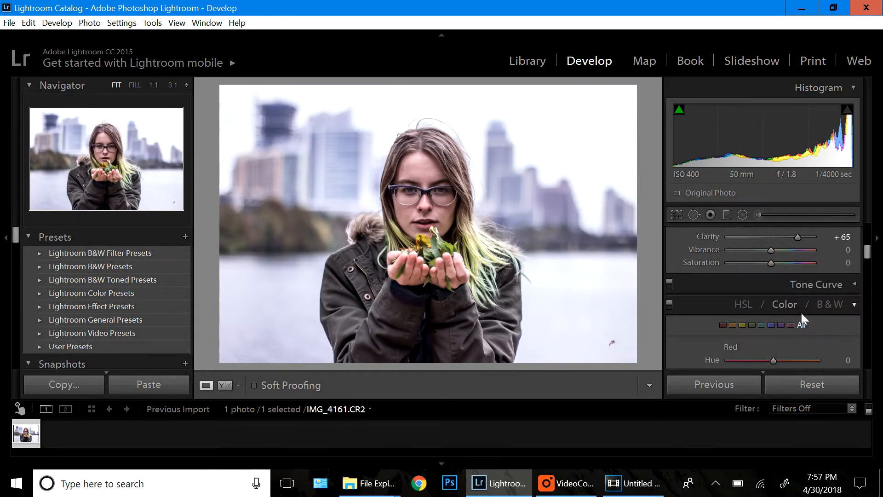
click(793, 302)
click(793, 302)
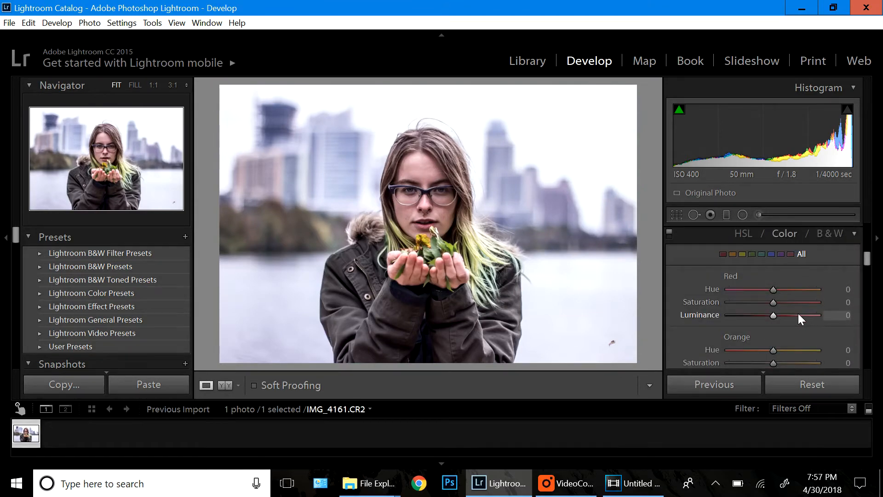
mouse_move(867, 259)
mouse_down()
mouse_move(878, 239)
mouse_move(874, 252)
mouse_up()
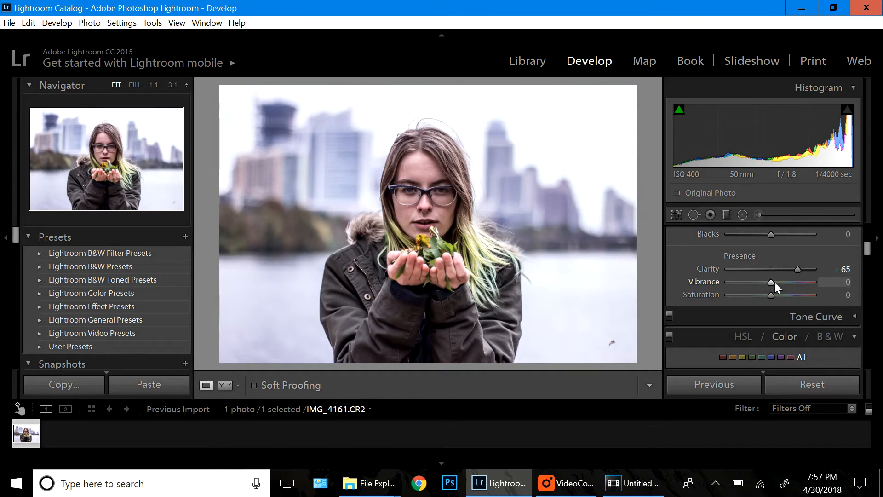
drag(772, 281, 799, 280)
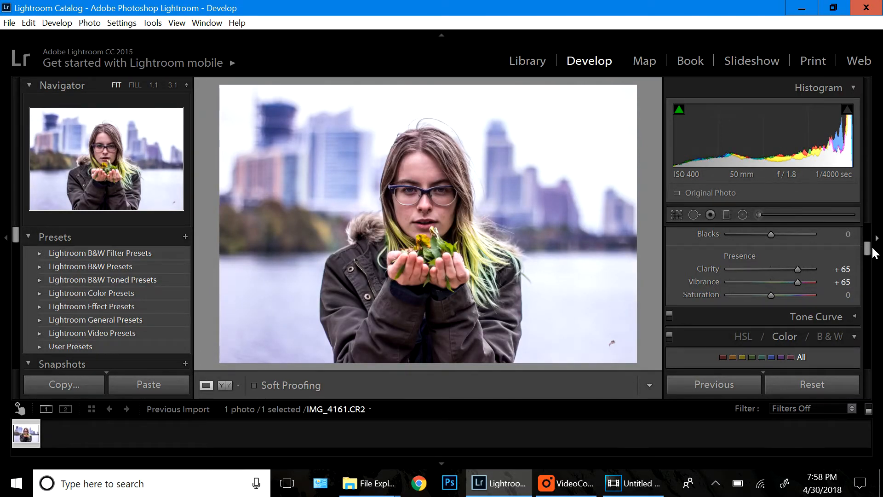
Step: Raise the hue of the magenta color range
drag(868, 248, 869, 258)
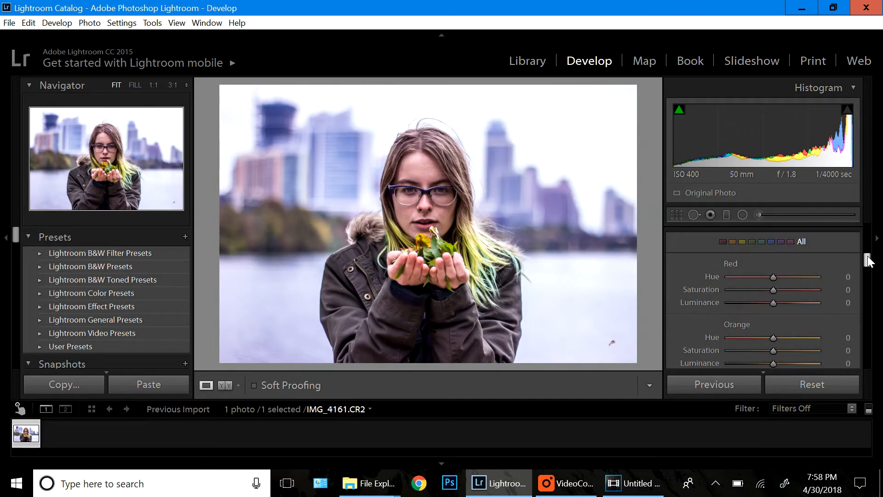
click(792, 241)
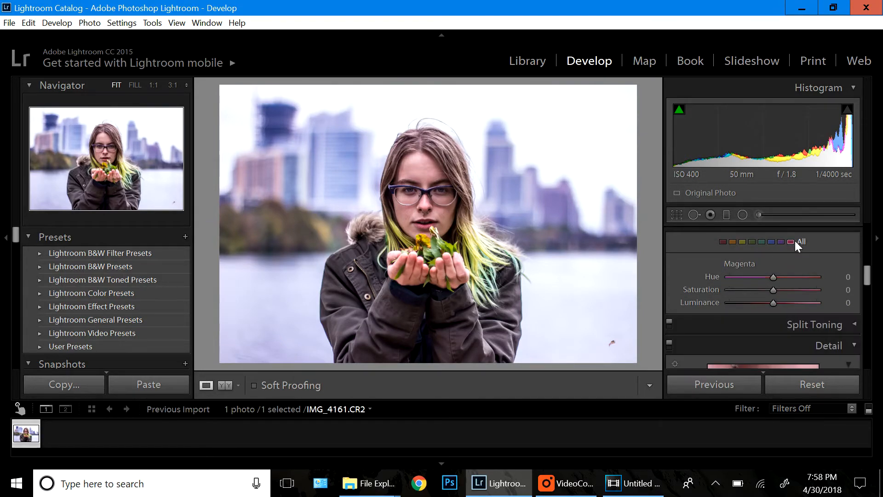
drag(776, 279, 791, 279)
drag(787, 277, 792, 277)
Step: Lower the hue of the purple color range and set the blue hue to -47
click(780, 241)
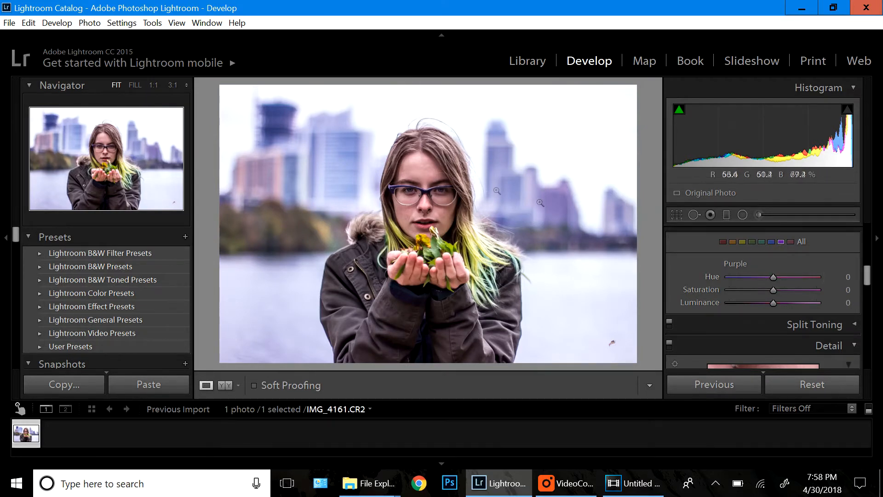
drag(771, 277, 750, 288)
click(770, 241)
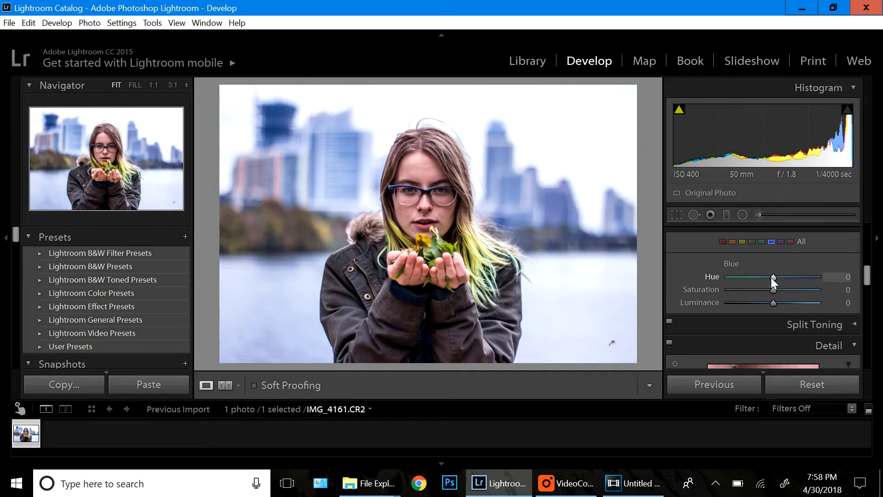
drag(772, 277, 750, 277)
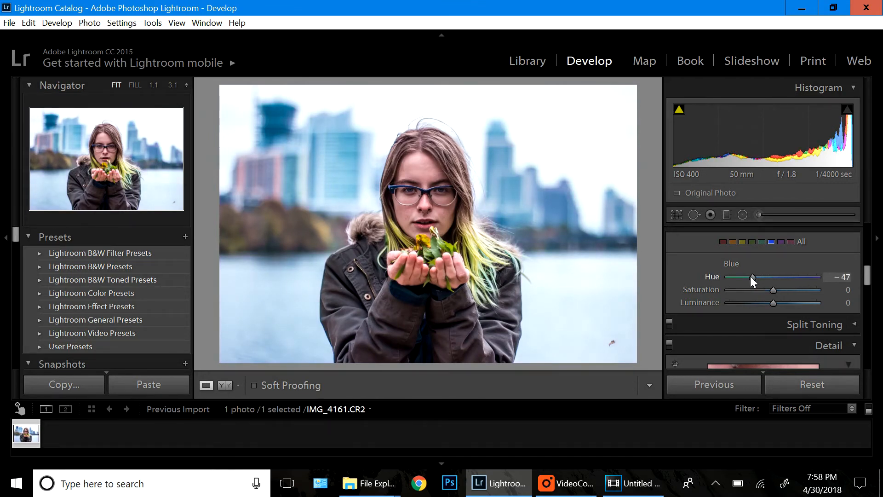
Step: Set the green color range's hue to +91, checking the leaves in the hands at 1:1 magnification
click(753, 241)
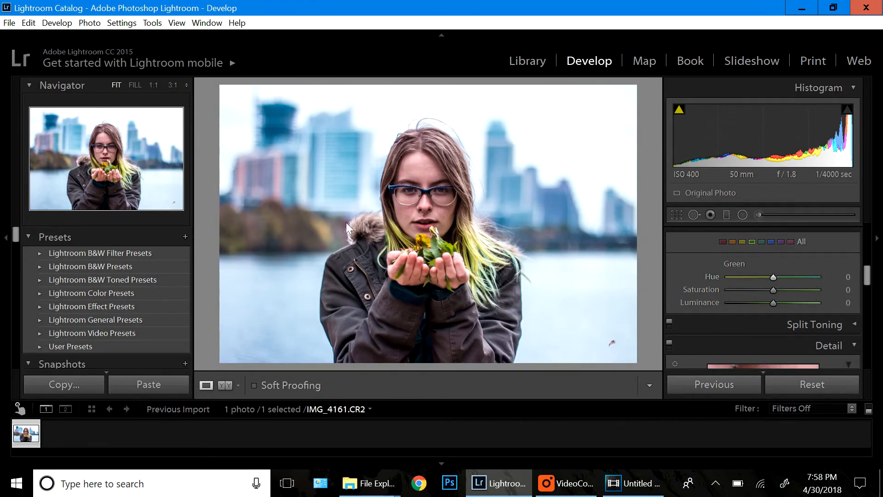
click(410, 253)
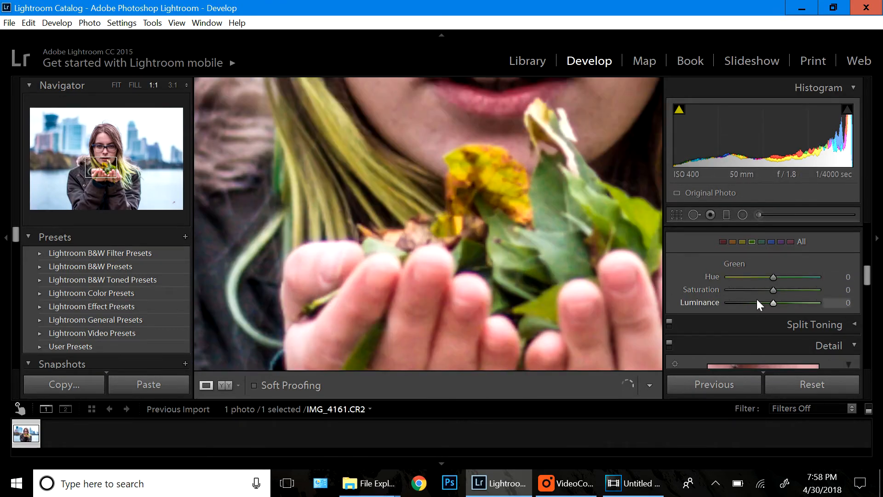
drag(775, 277, 814, 280)
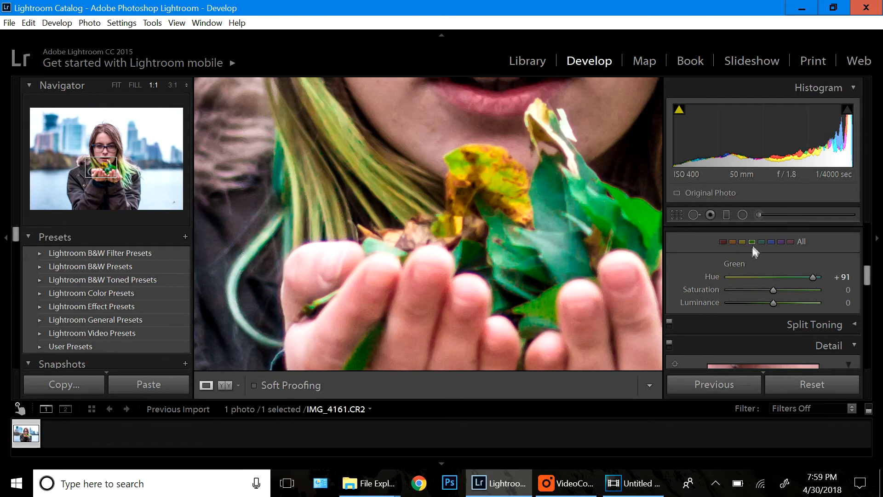
click(513, 233)
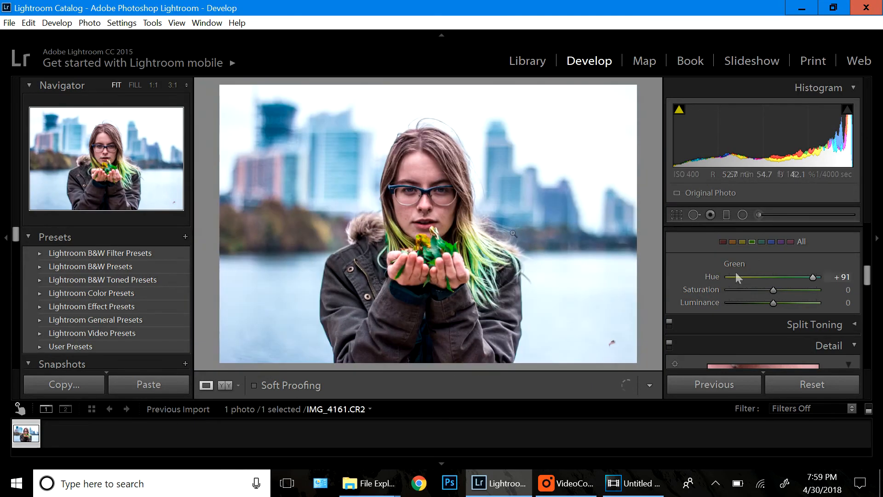
Step: Set the camera calibration shadows tint to +19
drag(868, 277, 868, 355)
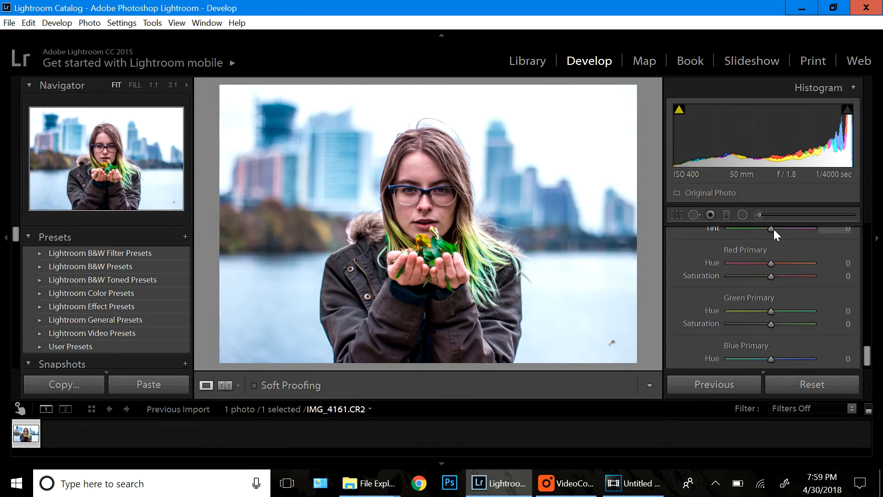
drag(774, 229, 787, 227)
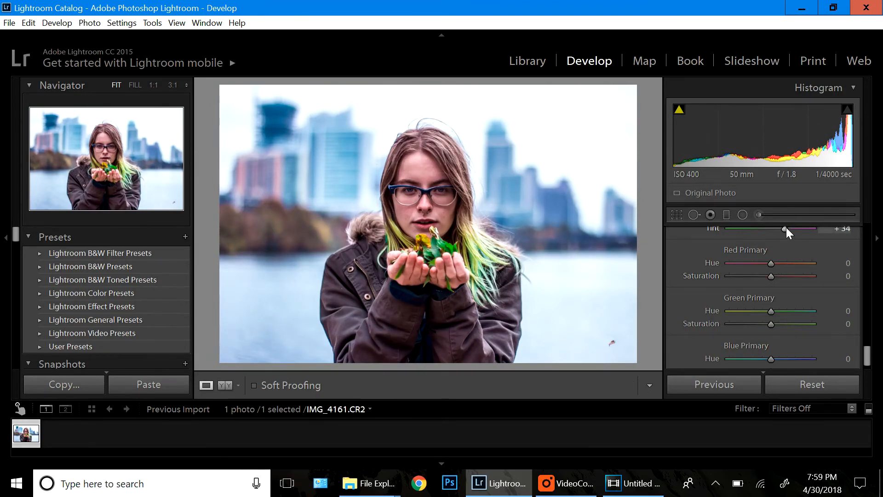
drag(857, 234, 852, 233)
drag(783, 228, 781, 228)
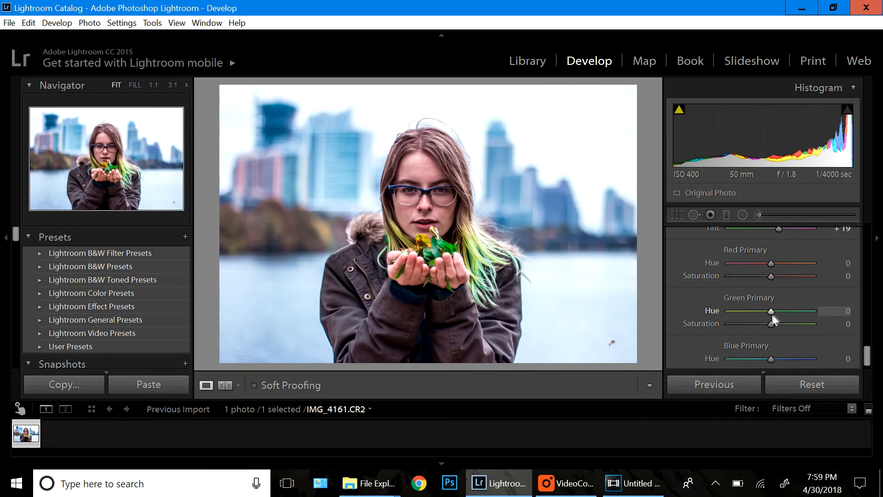
Step: Set the camera calibration green primary hue to -49 and the blue primary hue to -36
drag(771, 310, 751, 313)
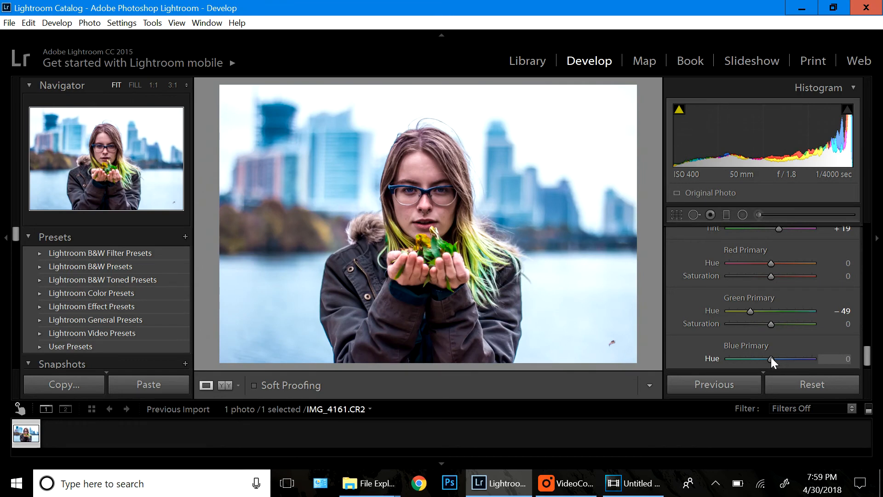
drag(771, 357, 756, 360)
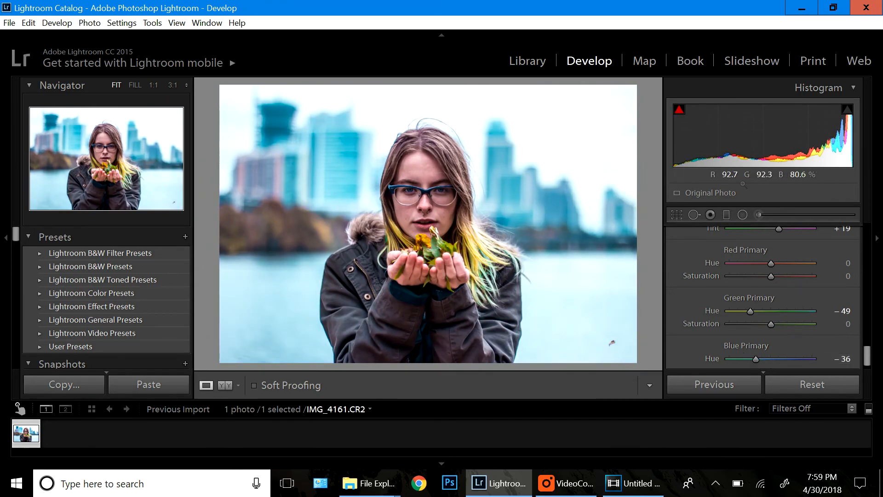
Step: Compare the edited portrait with the original in a before/after view
drag(867, 356, 880, 239)
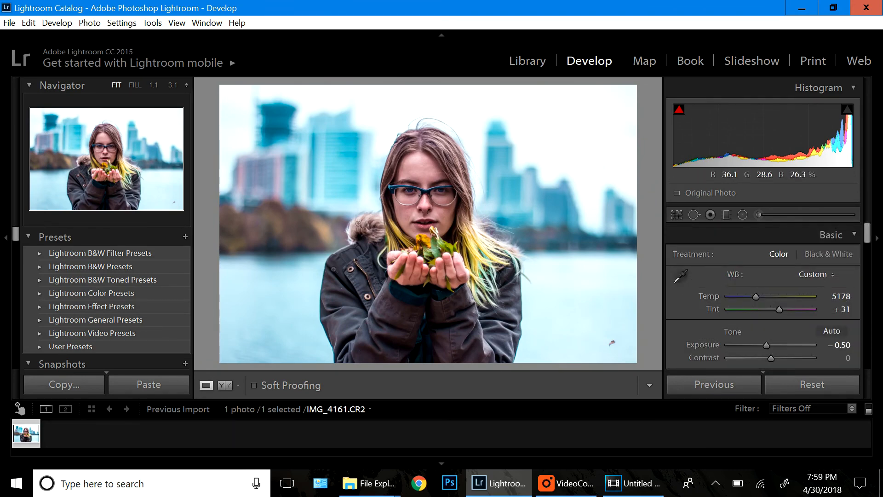
click(225, 385)
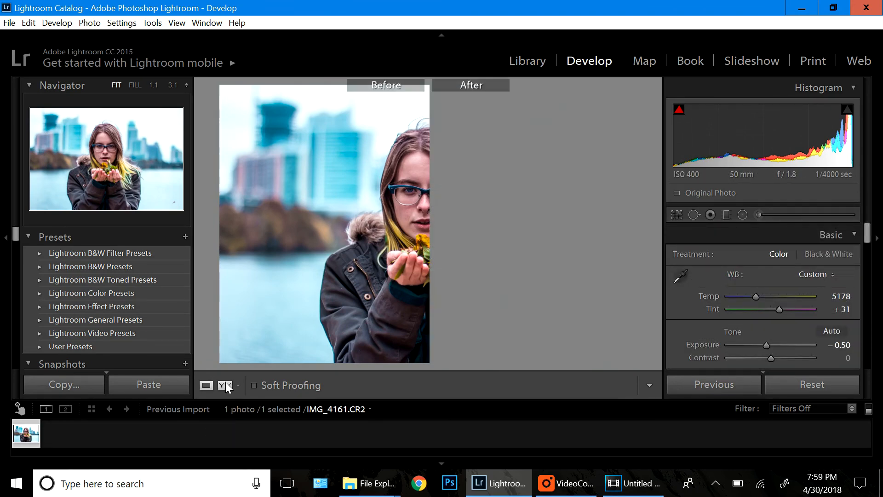